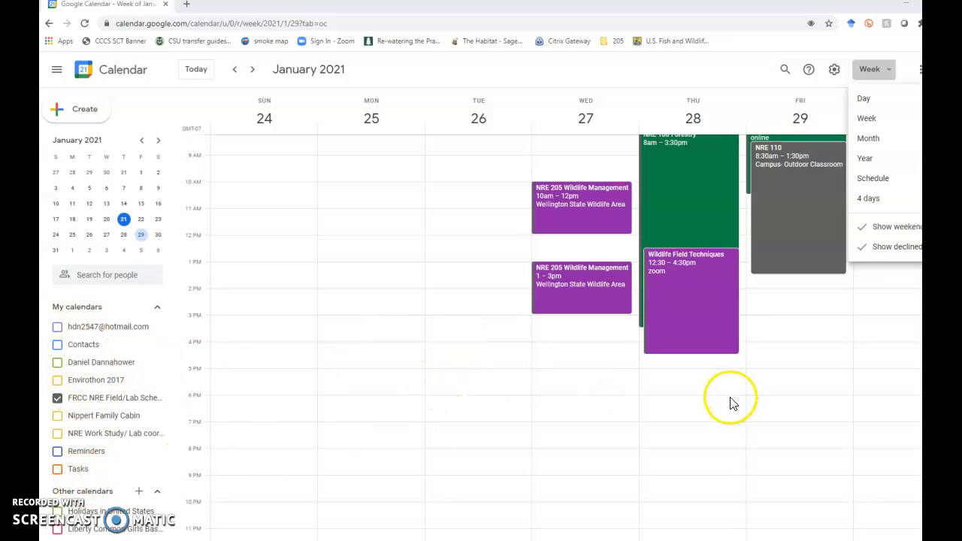
Step: Display the NRE Work Study/ Lab coordinator calendar together with the FRCC NRE Field/Lab Schedule and review the week's events
left_click(58, 328)
left_click(57, 434)
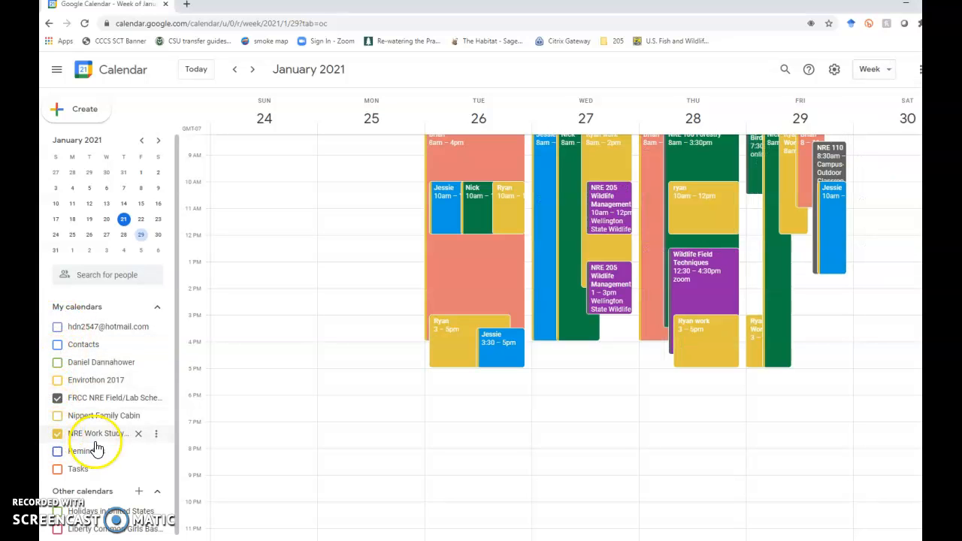
scroll(551, 399, "up", 3)
scroll(551, 398, "up", 1)
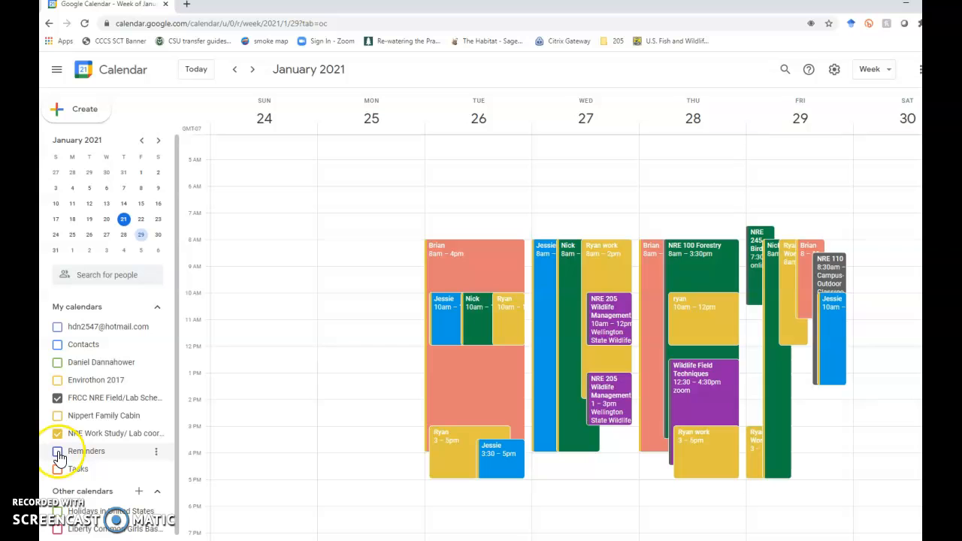
scroll(68, 485, "down", 1)
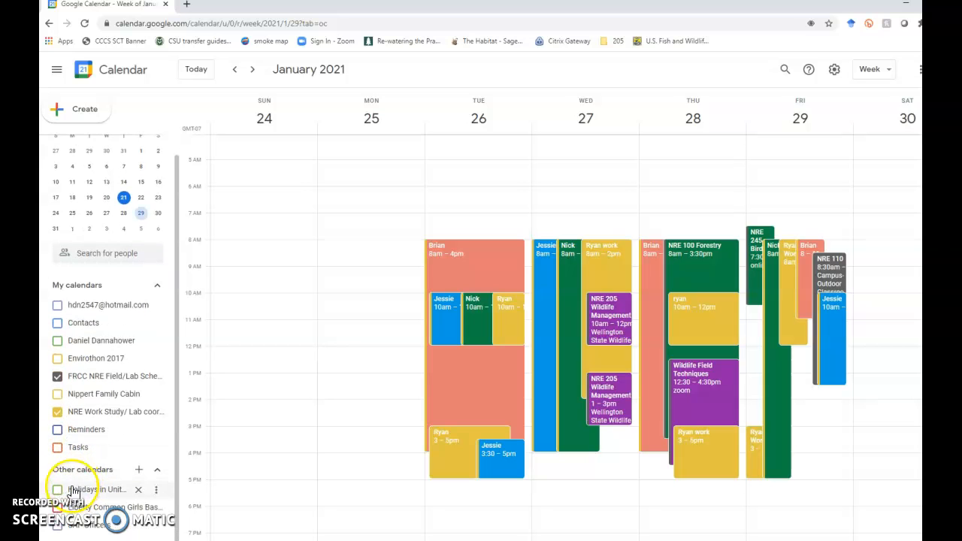
scroll(73, 489, "up", 1)
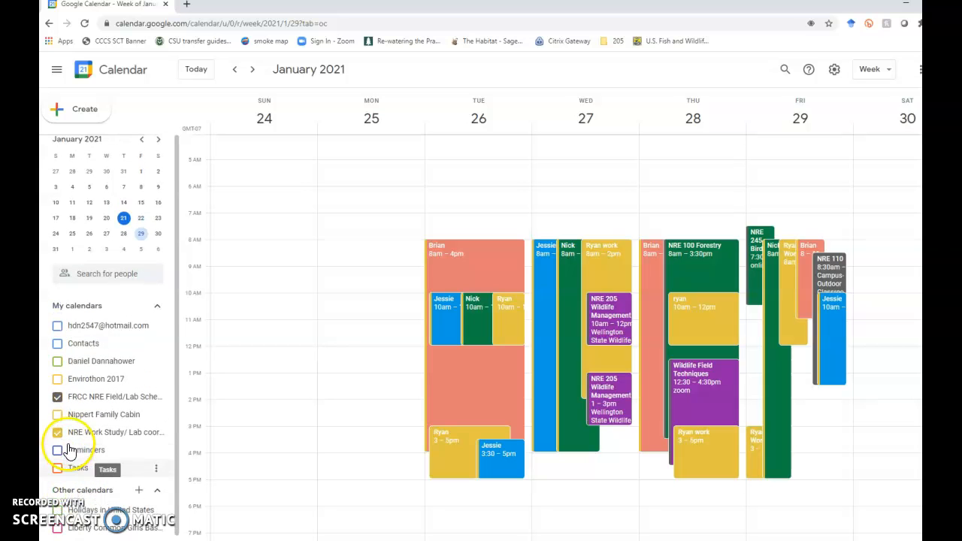
Step: Show the personal e-mail calendar briefly, and hide both it and the NRE Work Study/ Lab coordinator calendar
left_click(59, 329)
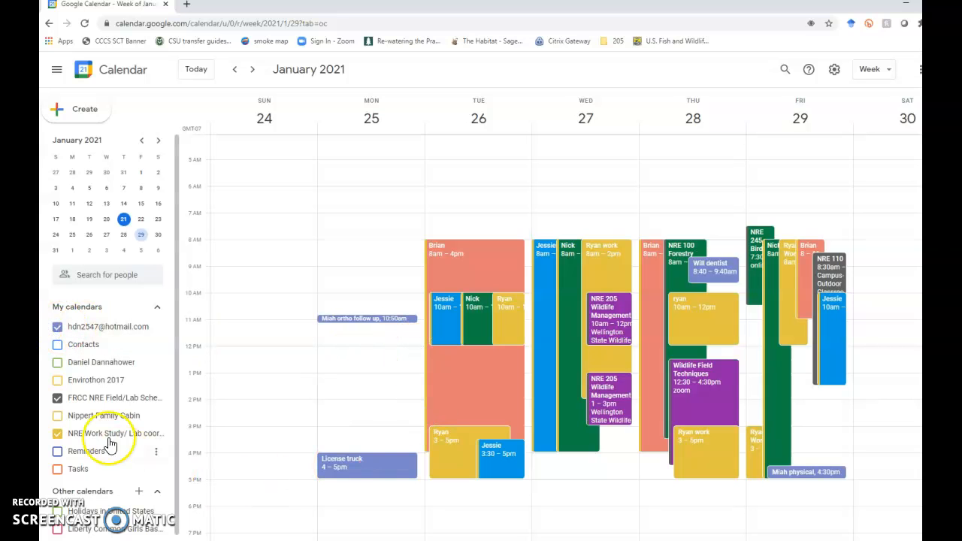
left_click(58, 327)
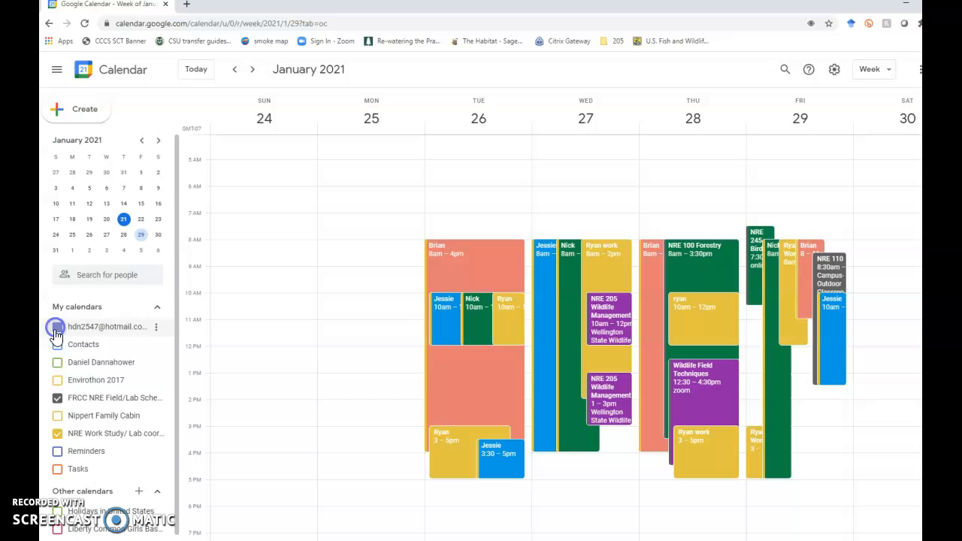
left_click(59, 434)
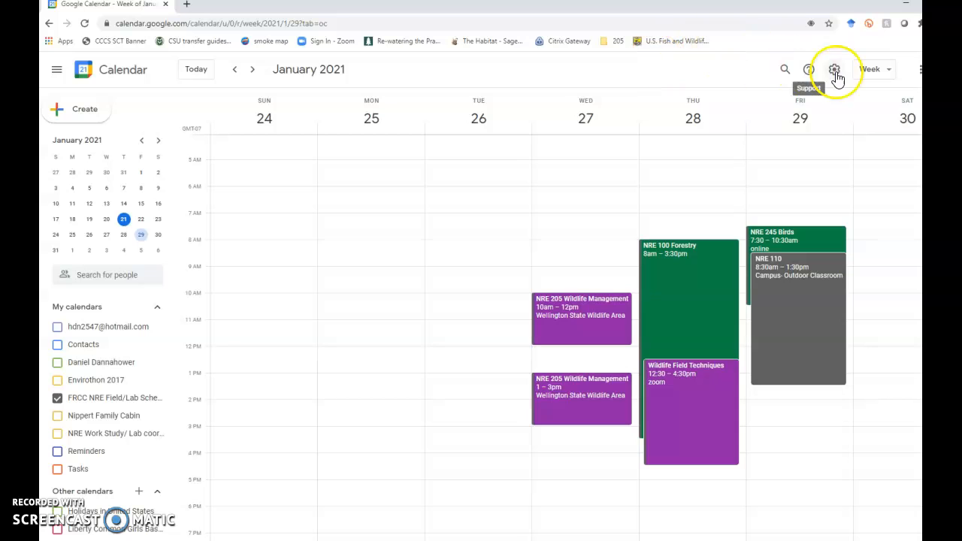
Step: Preview the schedule in Day view and return to Week view
left_click(886, 75)
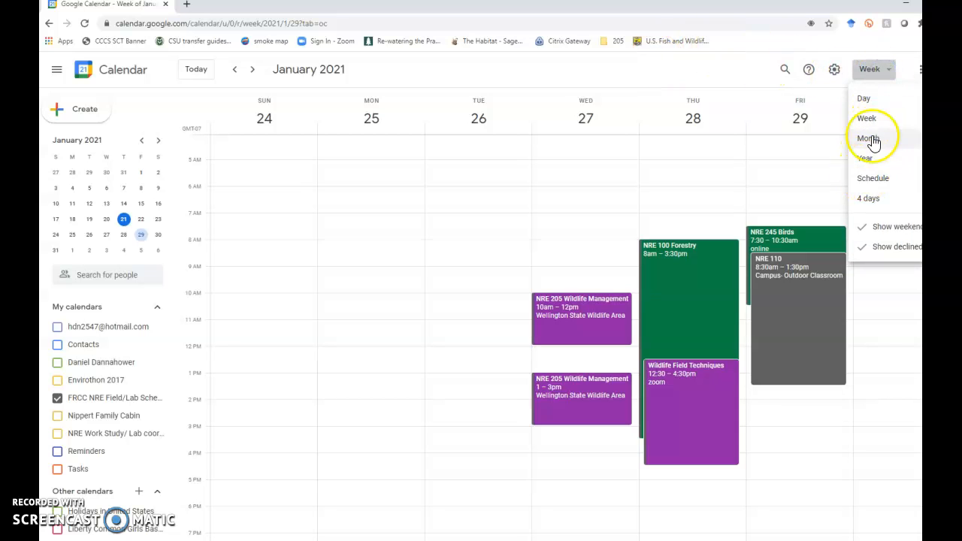
left_click(878, 99)
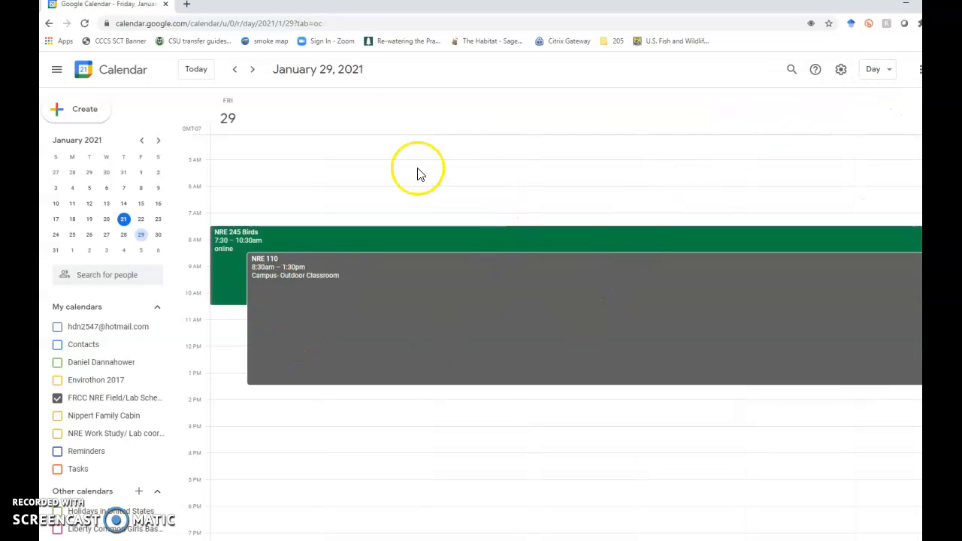
left_click(889, 69)
left_click(858, 122)
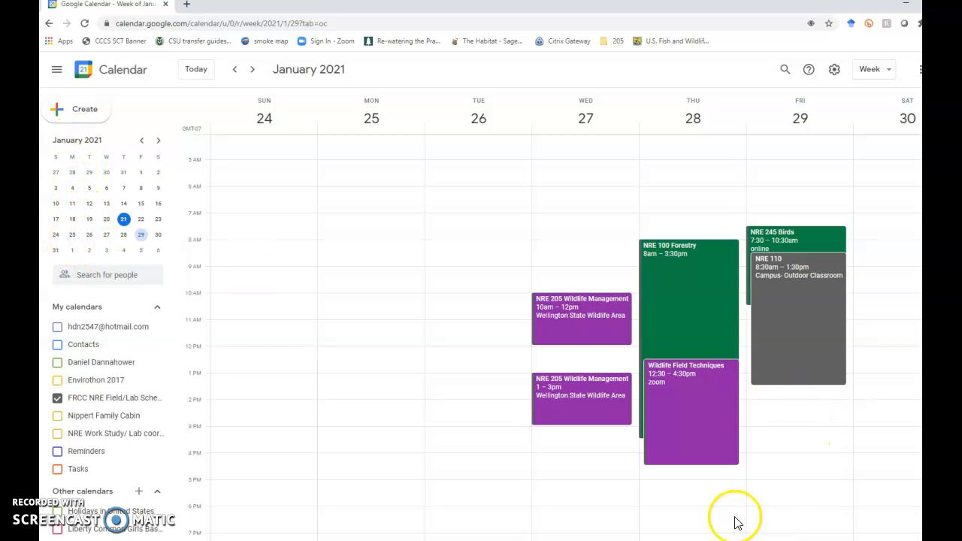
Step: Create an event titled NRE Rock Climbing on Thursday, January 28, 2021, from 5:00pm to 7:00pm, with its full details open
left_click(63, 115)
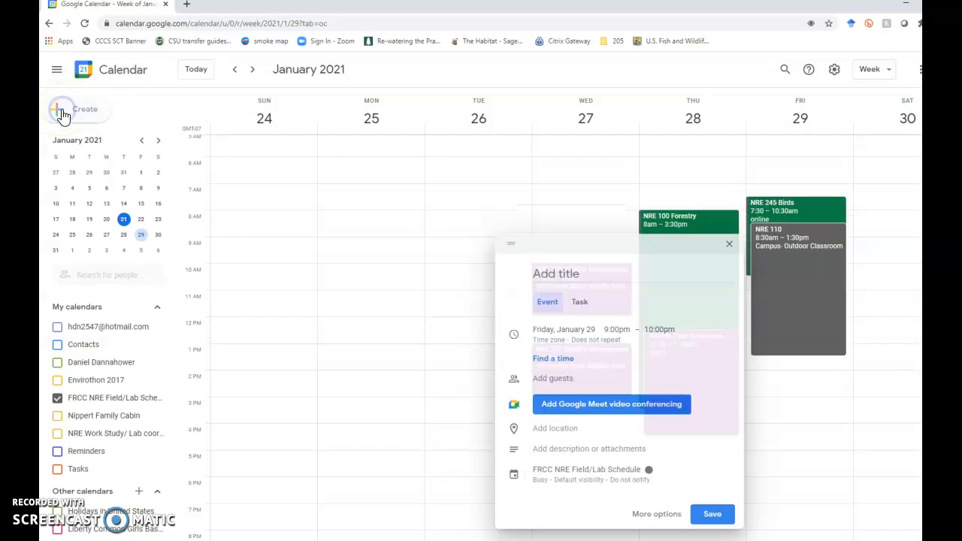
left_click(727, 243)
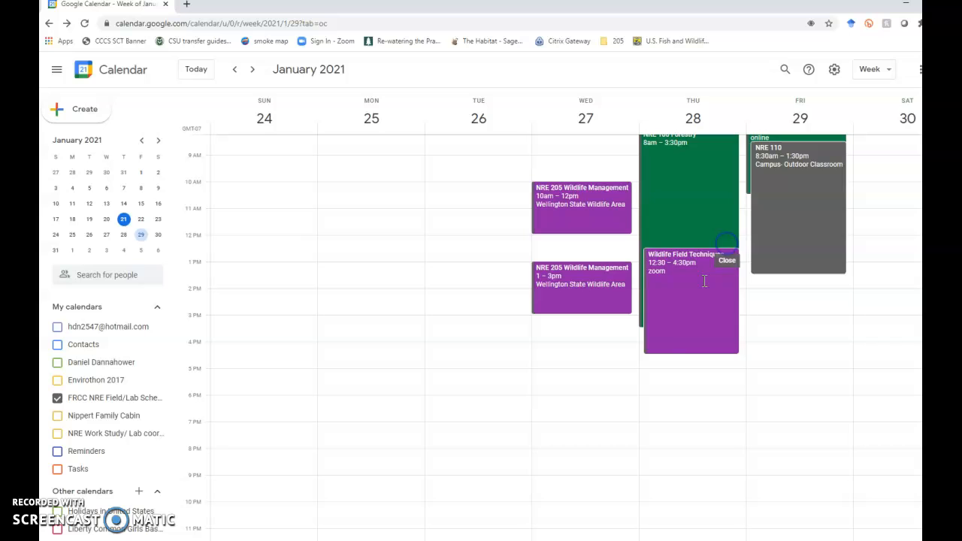
left_click(654, 386)
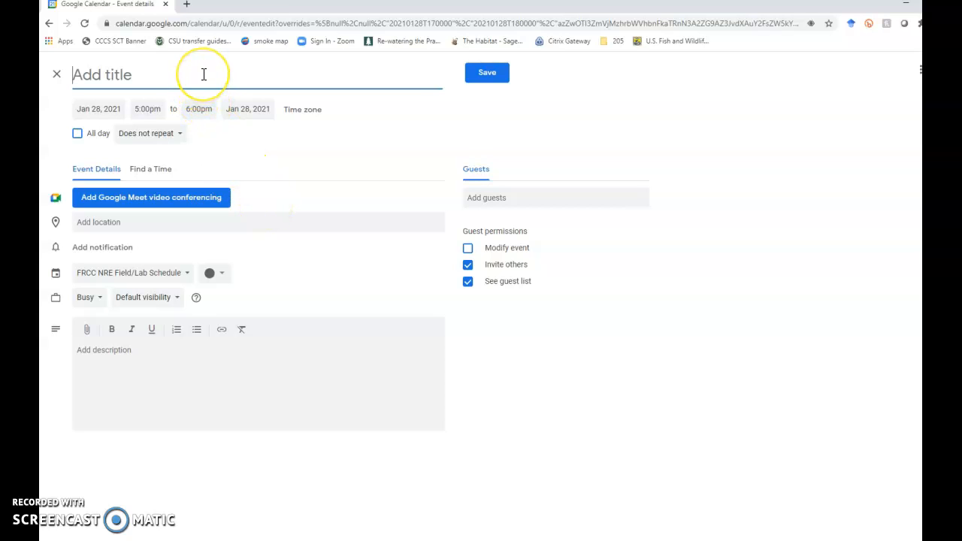
type("Rock")
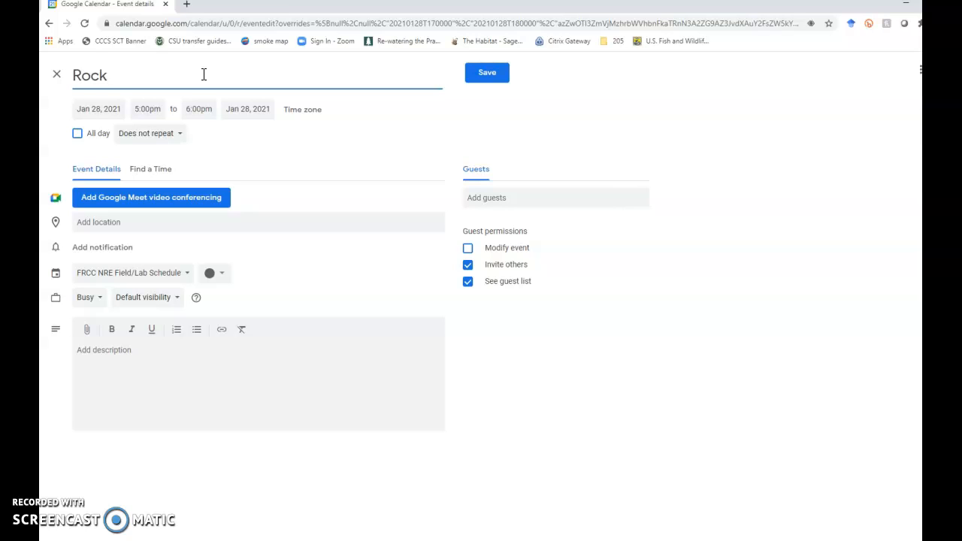
key("BackSpace")
type("NRE")
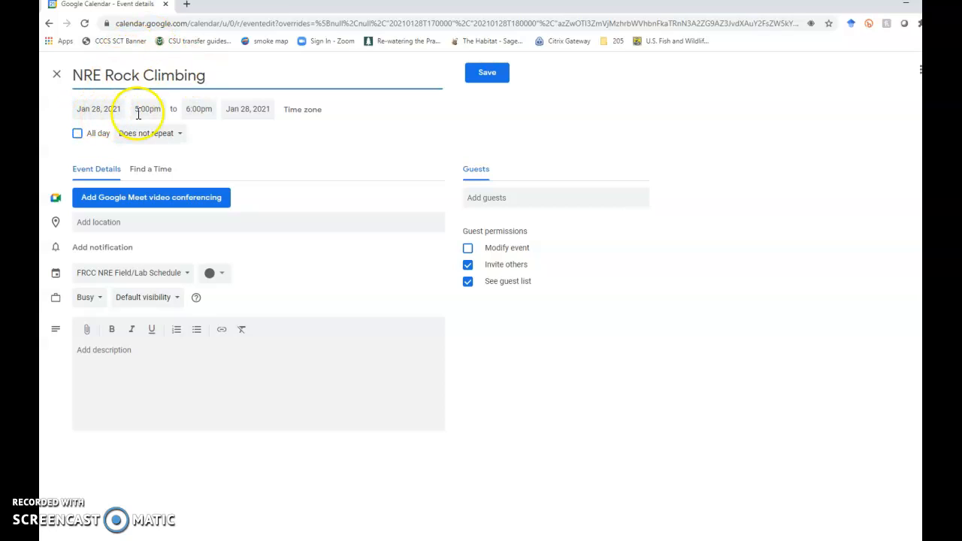
left_click(197, 110)
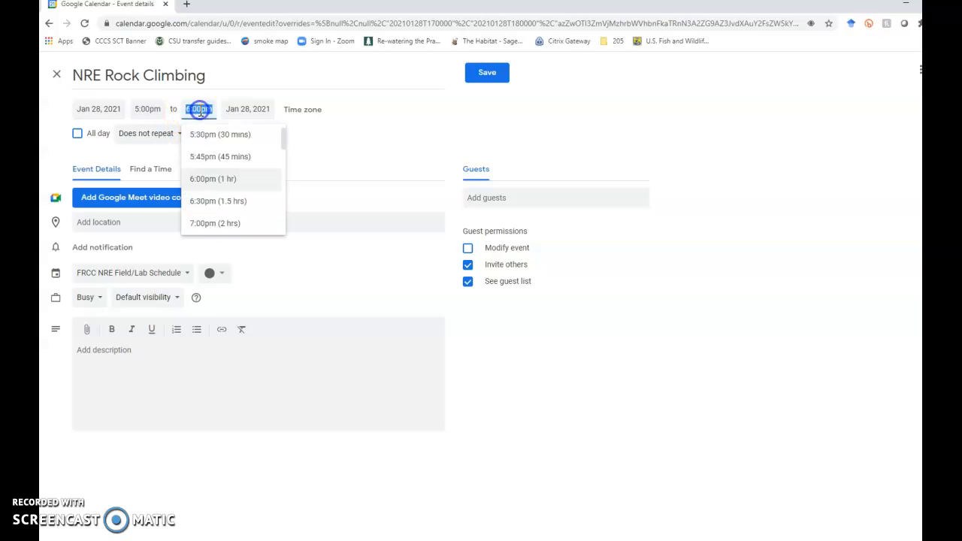
left_click(217, 223)
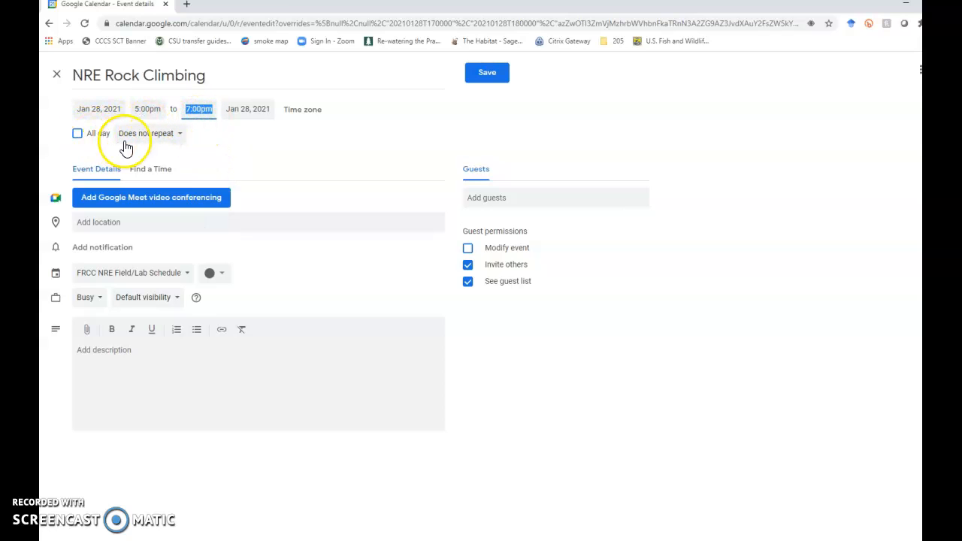
Step: Give the event a custom recurrence of every 15 weeks on Thursday with no end date
left_click(176, 146)
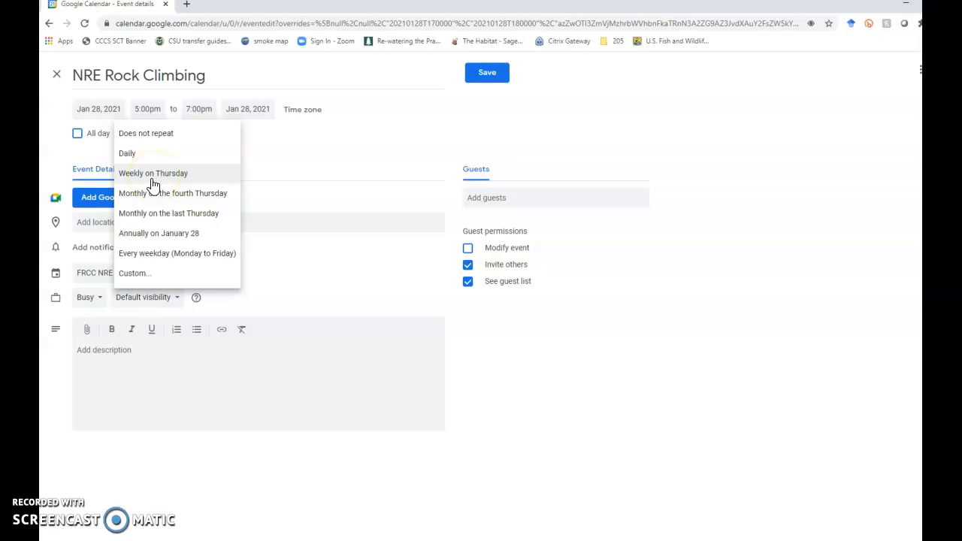
left_click(153, 274)
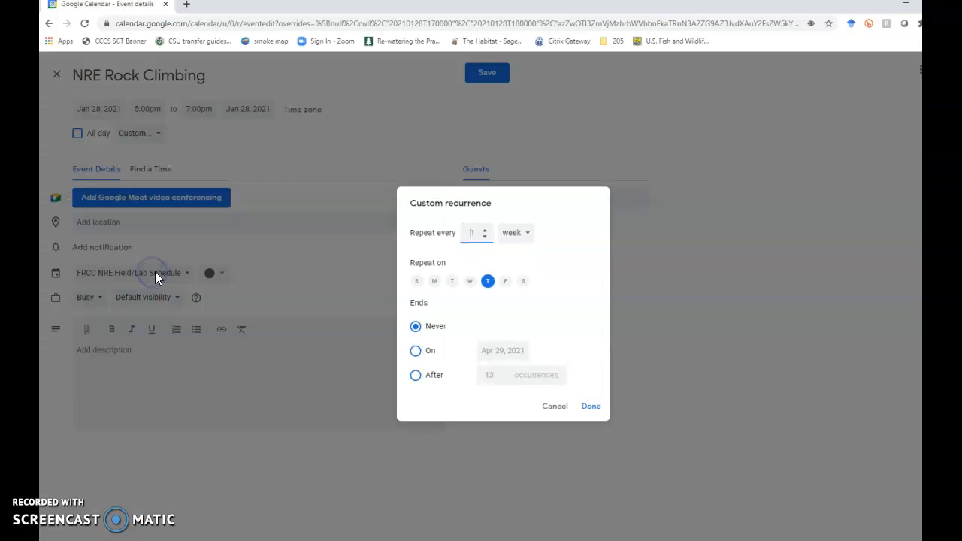
left_click(485, 230)
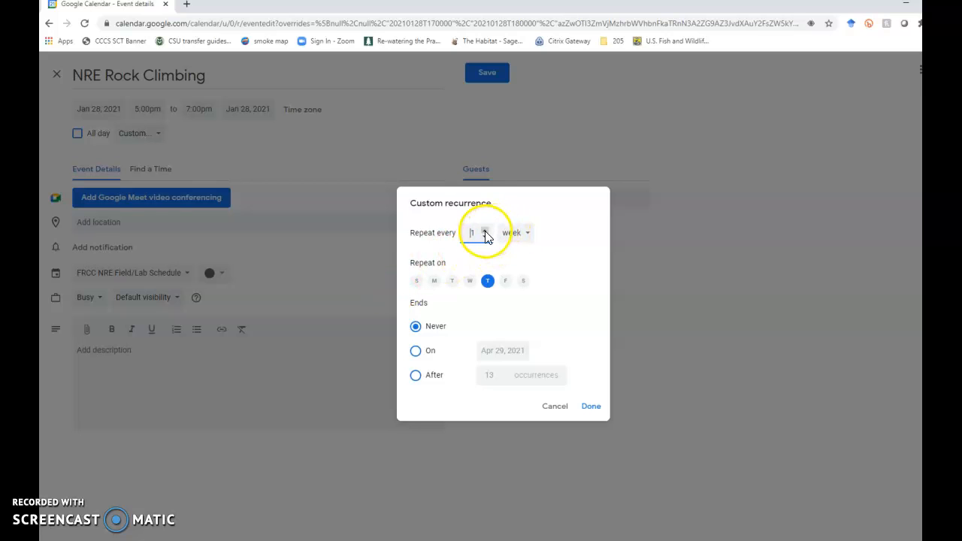
left_click(486, 232)
left_click(486, 232)
left_click(486, 231)
left_click(486, 231)
left_click(486, 231)
left_click(486, 232)
left_click(486, 232)
left_click(485, 231)
left_click(486, 232)
left_click(486, 232)
left_click(485, 232)
left_click(486, 232)
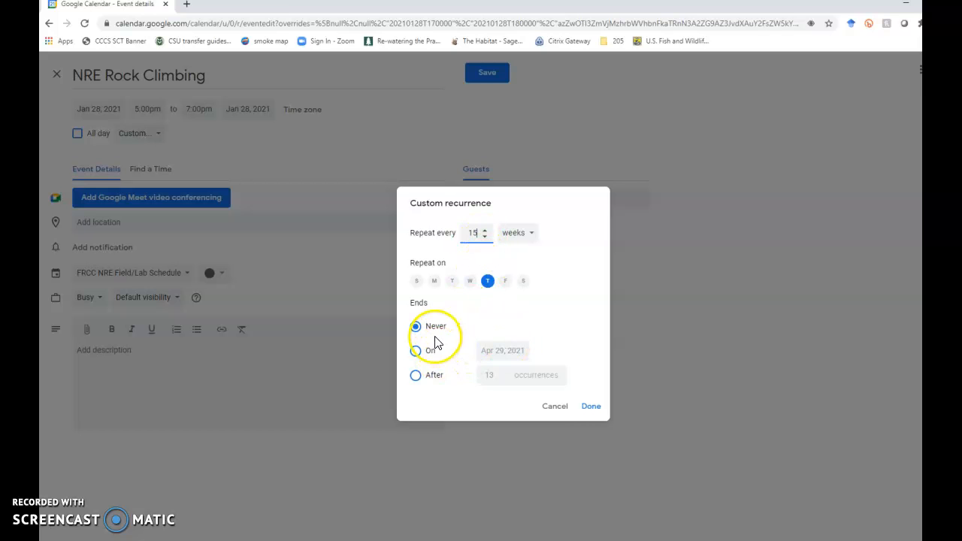
left_click(594, 408)
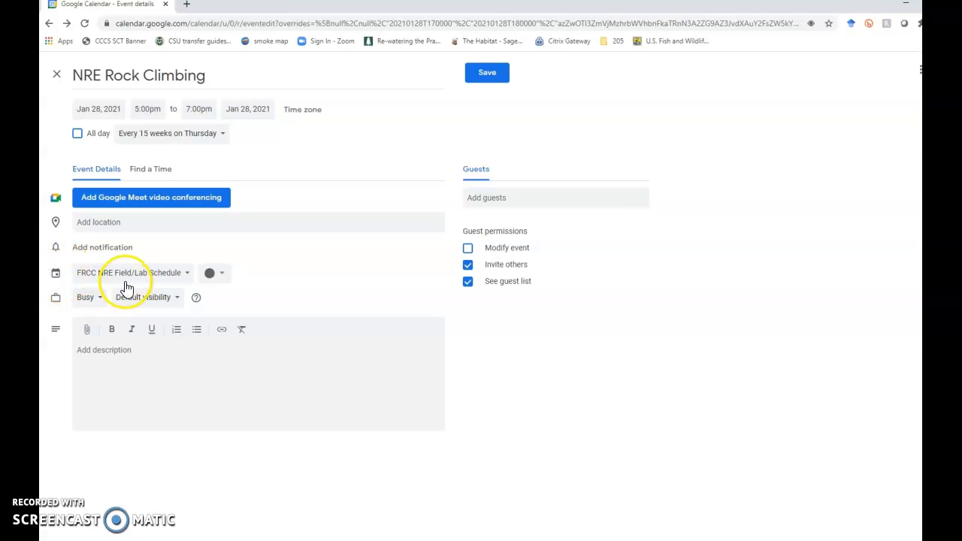
Step: Assign the event to the personal e-mail calendar, and switch it back to the FRCC NRE Field/Lab Schedule
left_click(186, 278)
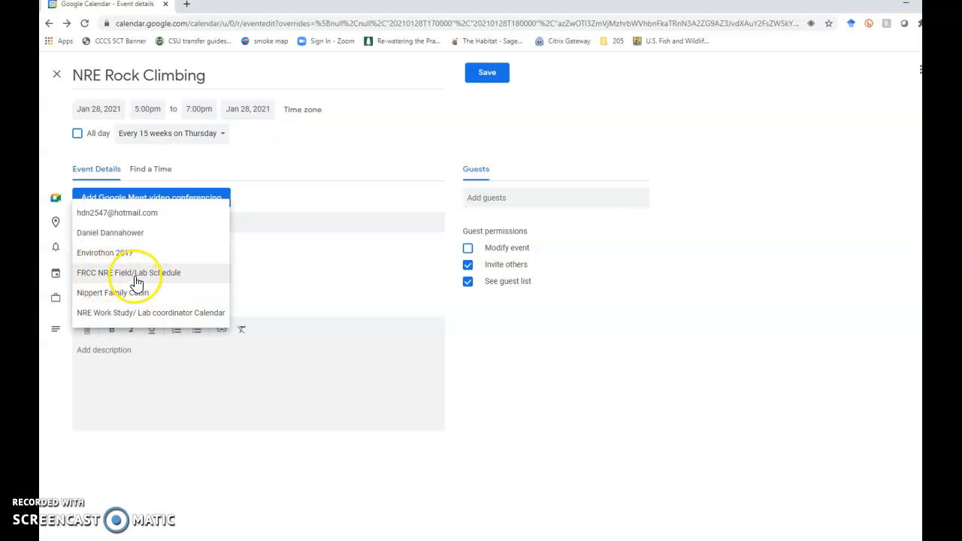
left_click(151, 213)
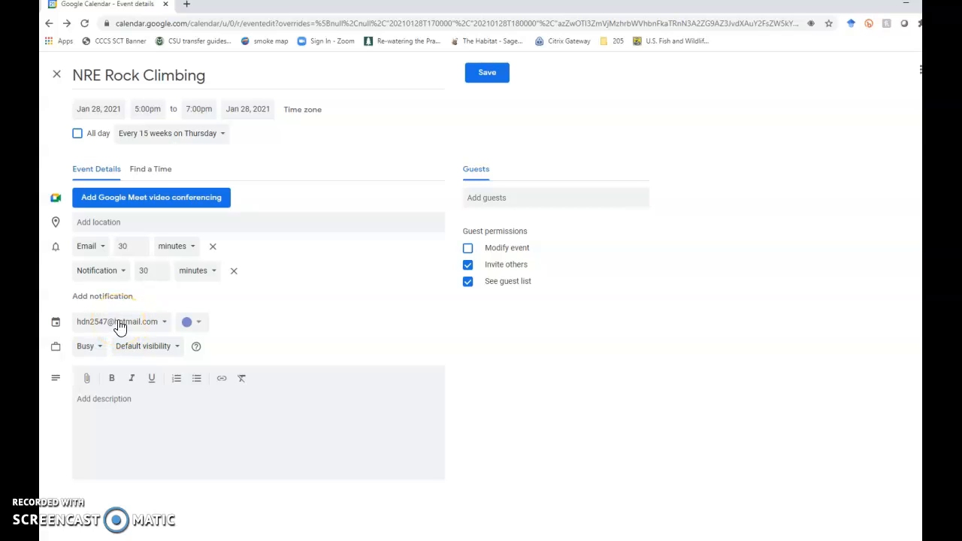
left_click(114, 407)
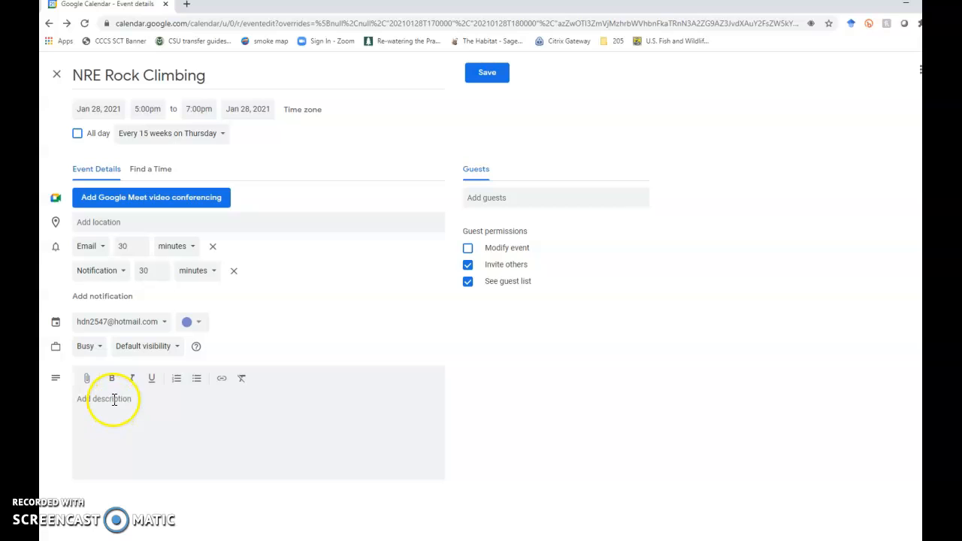
left_click(147, 328)
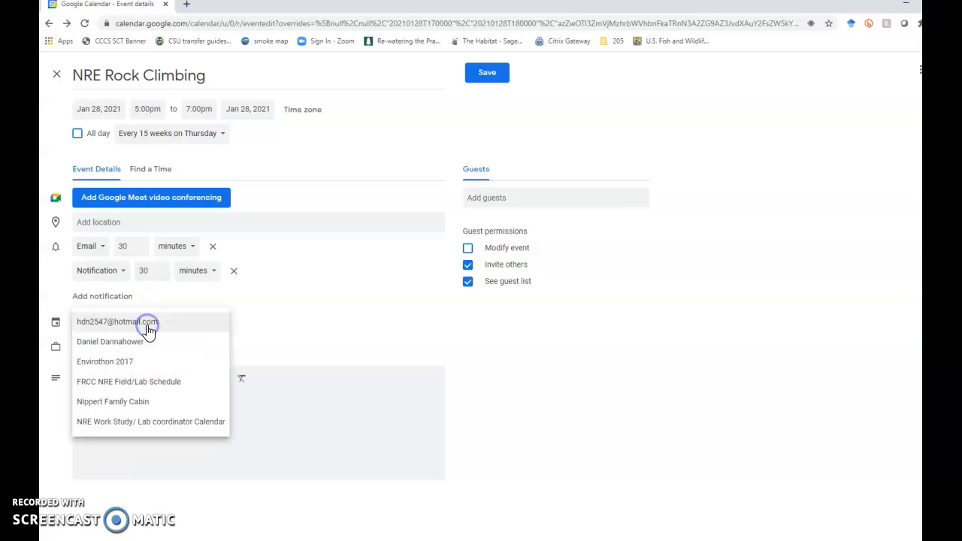
left_click(142, 380)
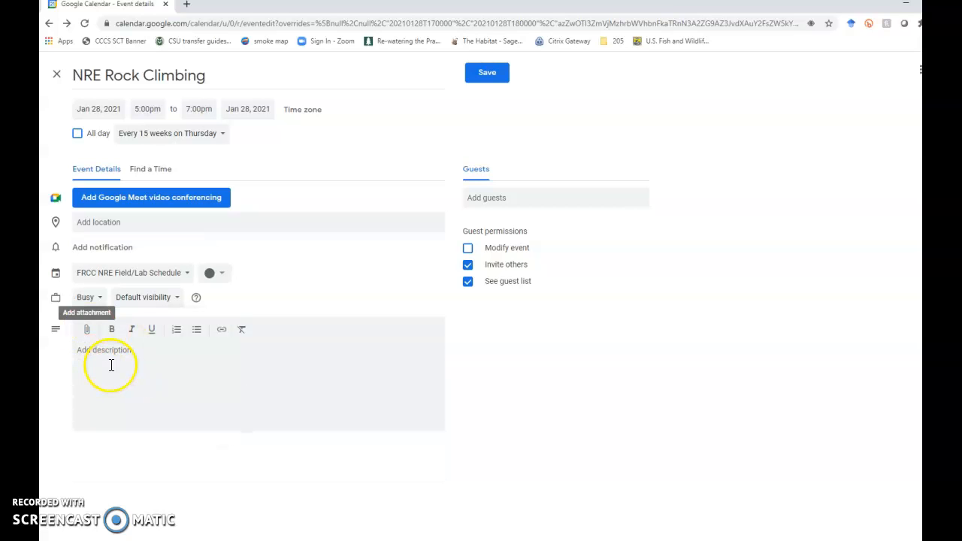
Step: Change the event's color to the light blue-purple swatch next to Grape
left_click(230, 280)
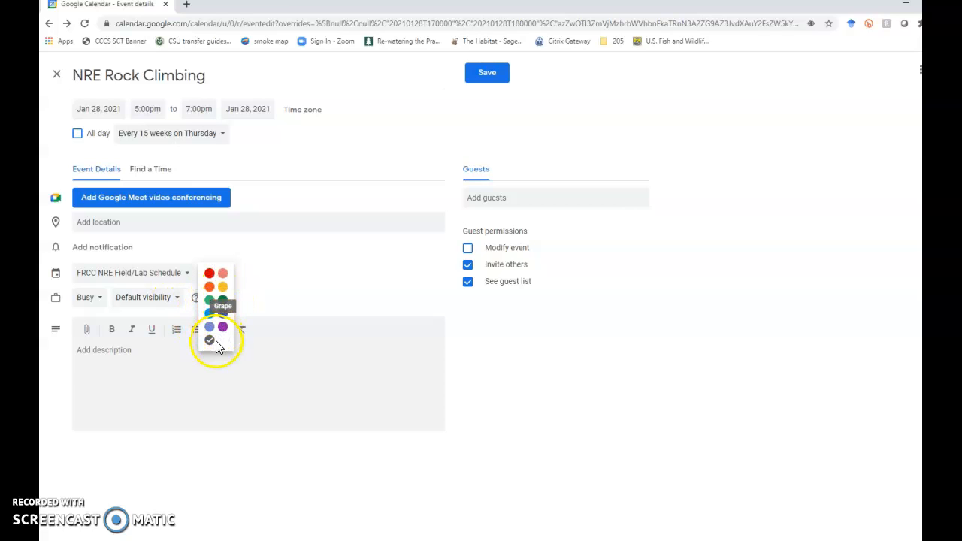
left_click(137, 353)
left_click(216, 274)
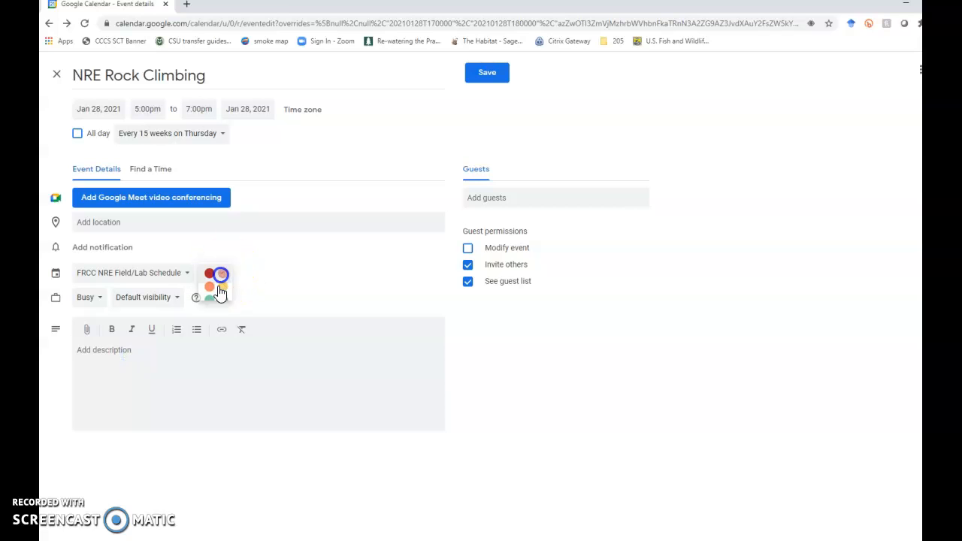
left_click(209, 326)
Step: Describe the needed gear as Helmets (12), Ropes, Climbing shoes (4) and clipboards, with a note about pickup the Wednesday prior, and save the event
left_click(136, 345)
left_click(109, 353)
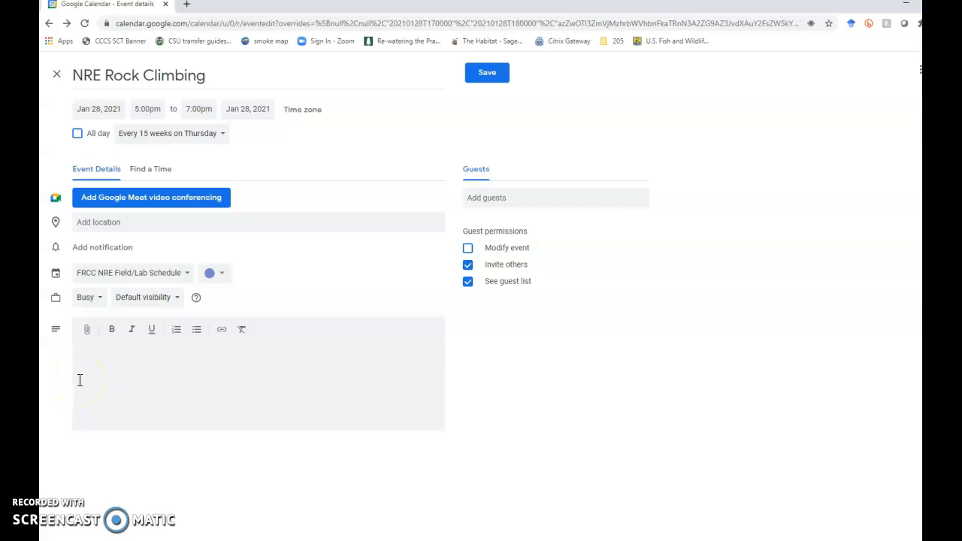
type("Helmtes")
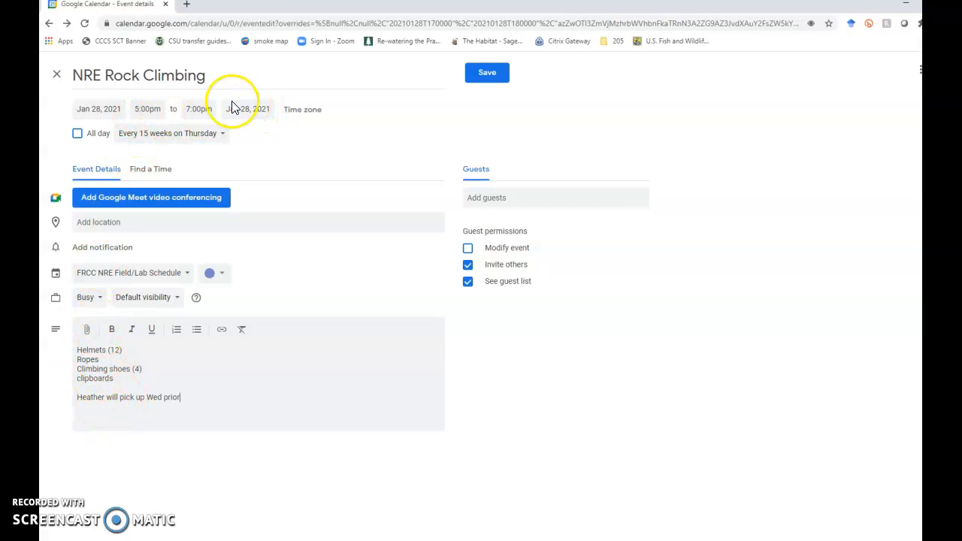
left_click(485, 73)
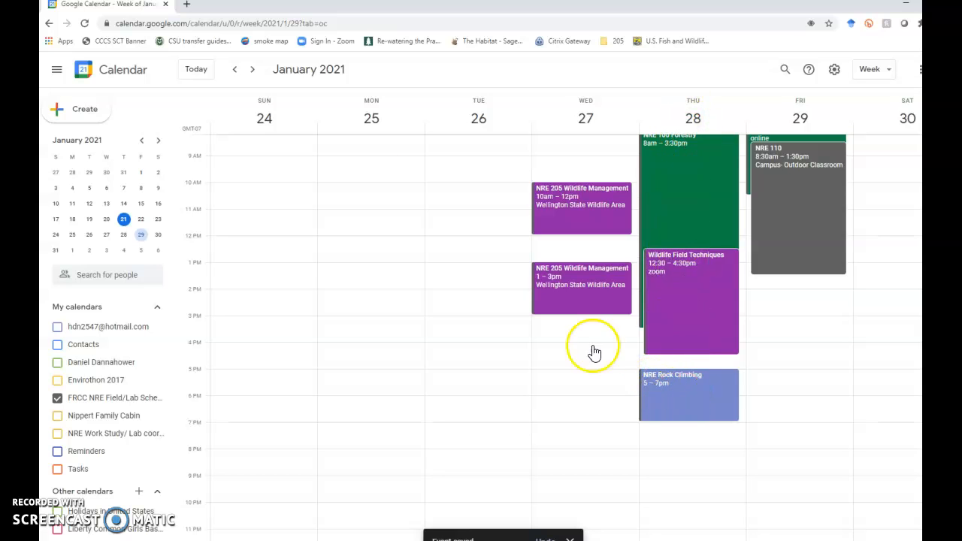
Step: Look through the following weeks up to February 14–20, 2021 for occurrences of the rock climbing event
left_click(252, 69)
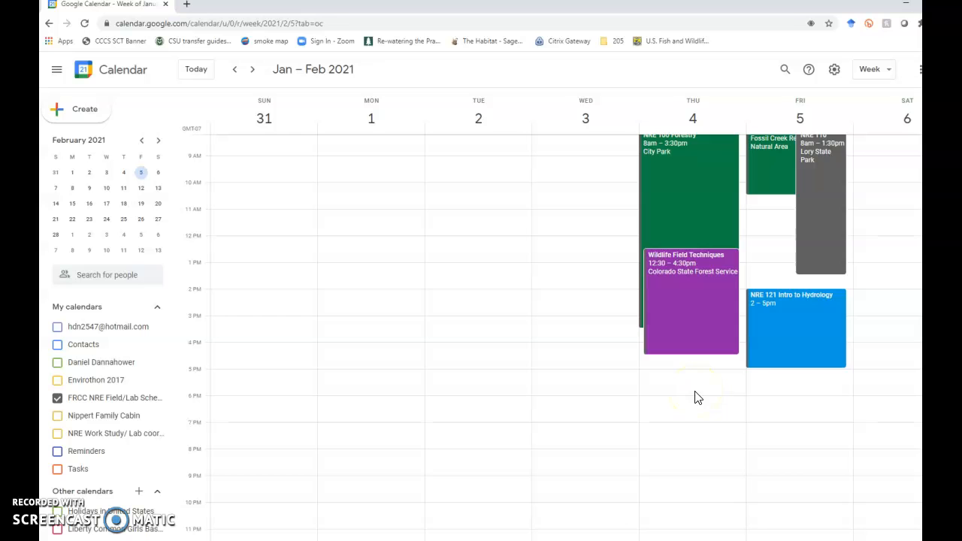
scroll(677, 361, "up", 1)
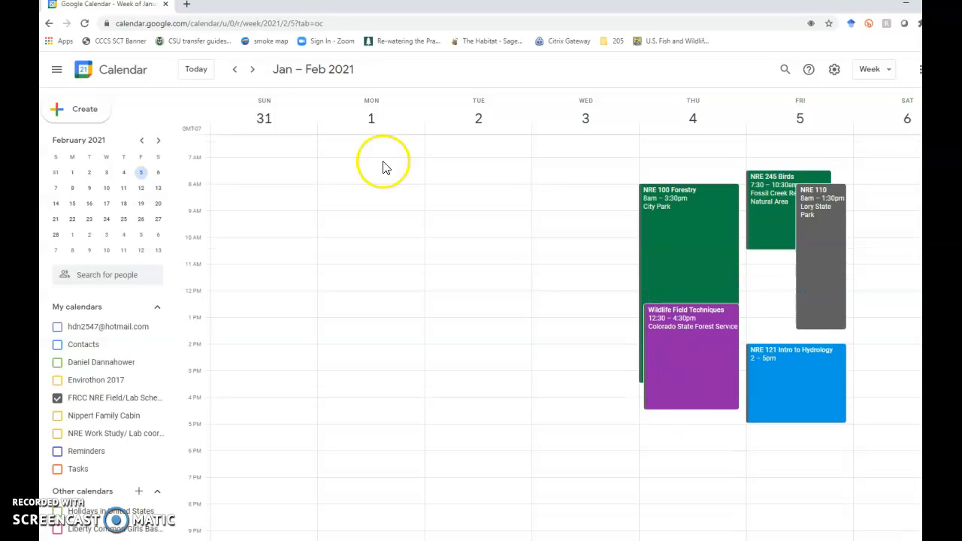
left_click(253, 69)
left_click(253, 70)
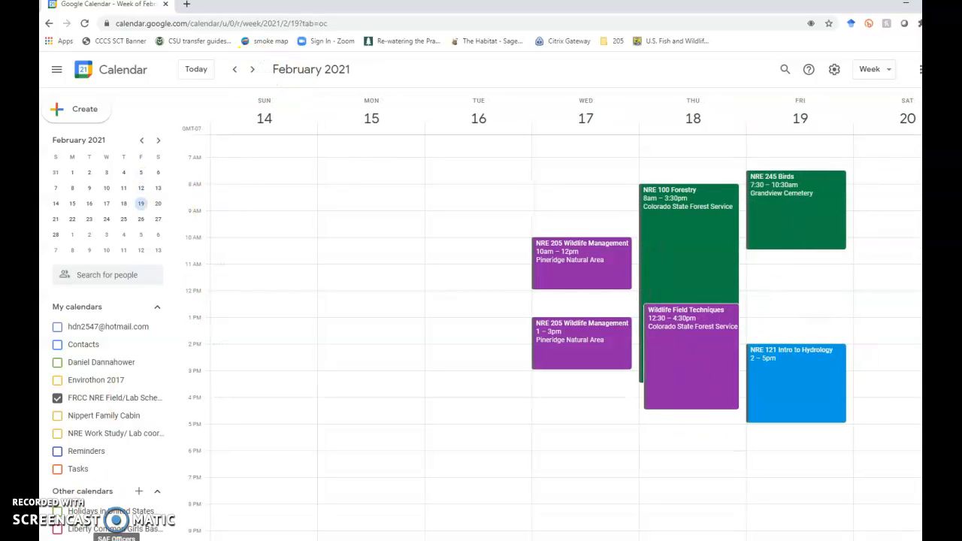
Step: Open the January 28 NRE Rock Climbing event for editing and set its custom recurrence to repeat every 1 week
left_click(253, 70)
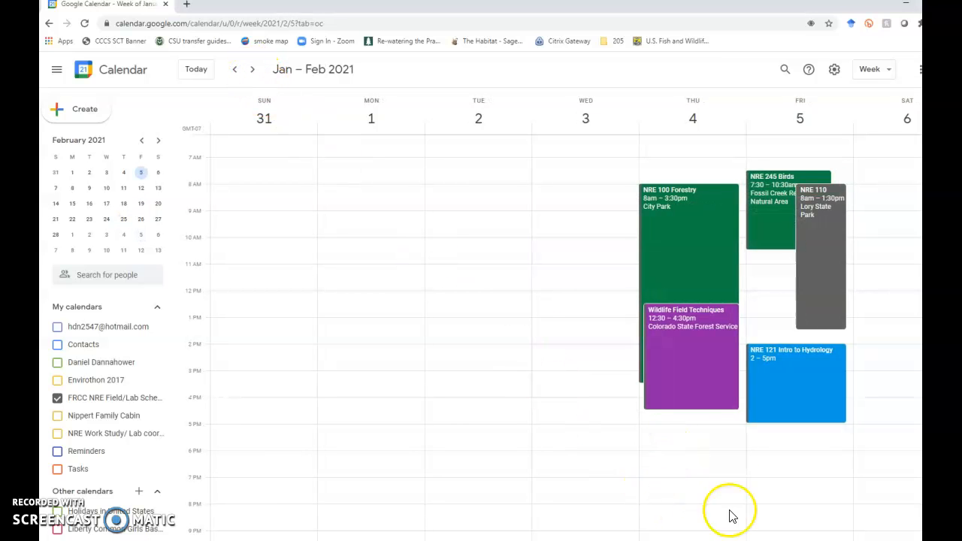
left_click(234, 70)
double_click(695, 466)
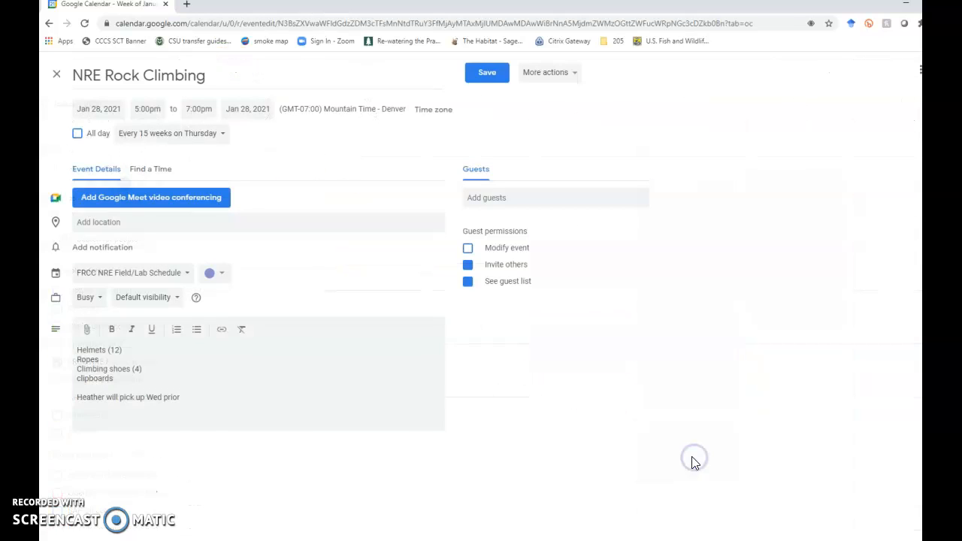
left_click(222, 134)
left_click(173, 240)
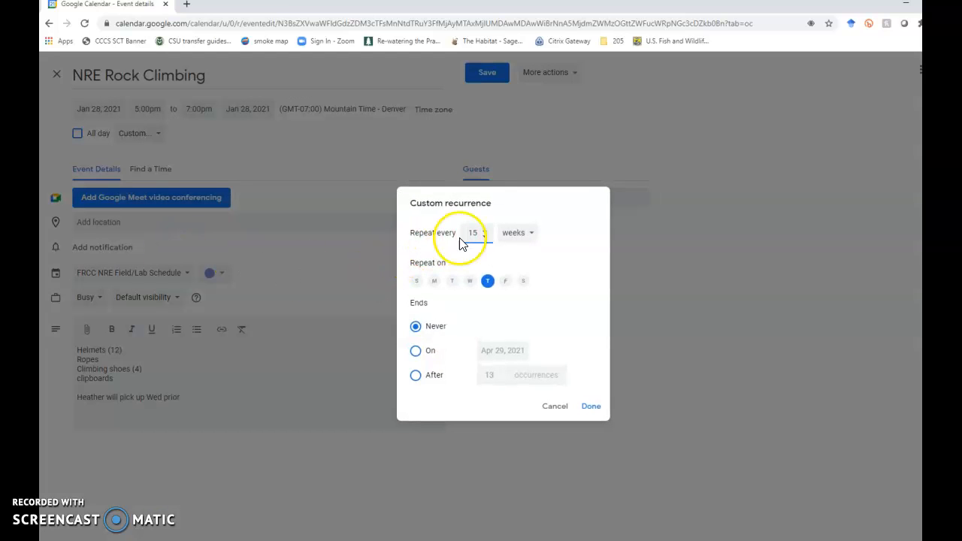
left_click(485, 236)
left_click(485, 236)
left_click(485, 236)
left_click(485, 236)
left_click(485, 237)
left_click(485, 236)
left_click(485, 236)
left_click(485, 236)
left_click(485, 236)
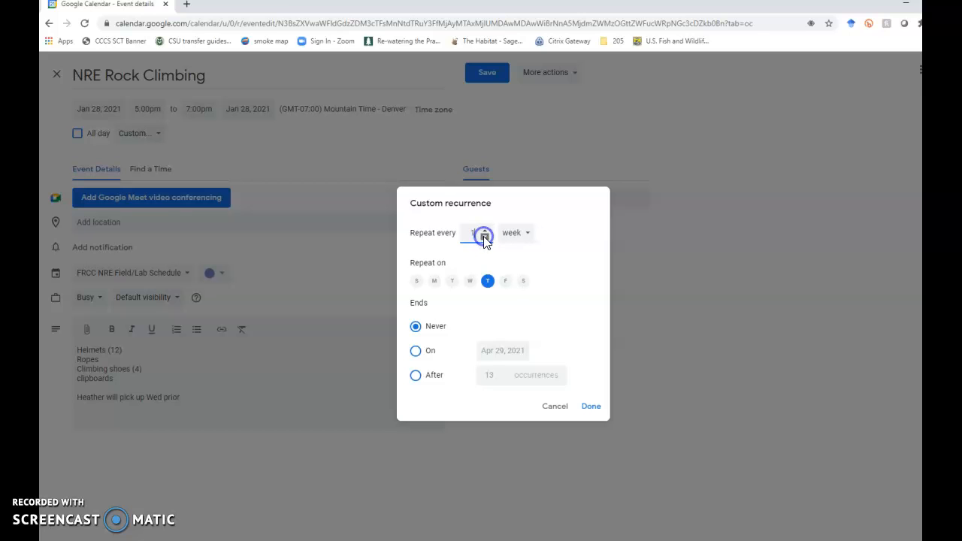
Step: End the weekly recurrence after 15 occurrences and save the change for this and following events
left_click(416, 375)
left_click(501, 373)
left_click(502, 373)
left_click(592, 407)
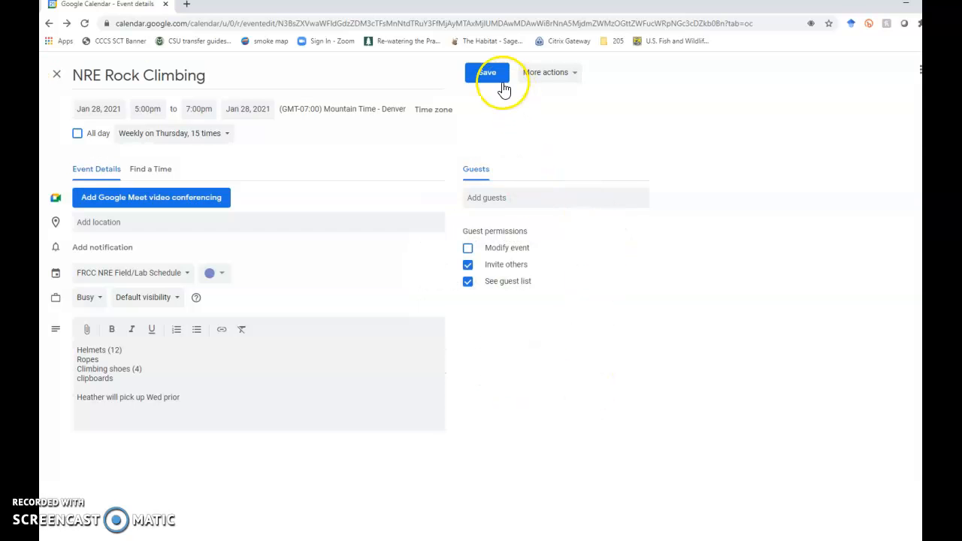
left_click(498, 78)
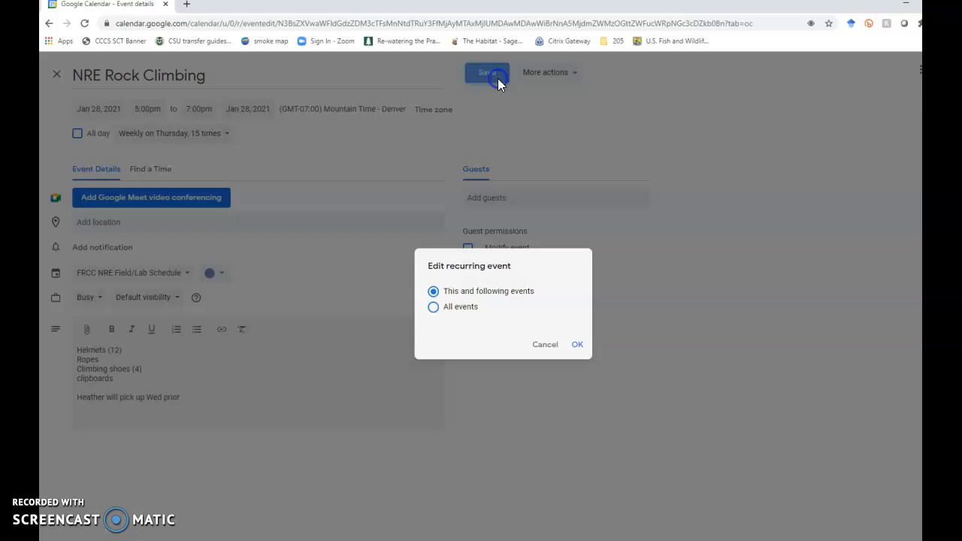
left_click(579, 345)
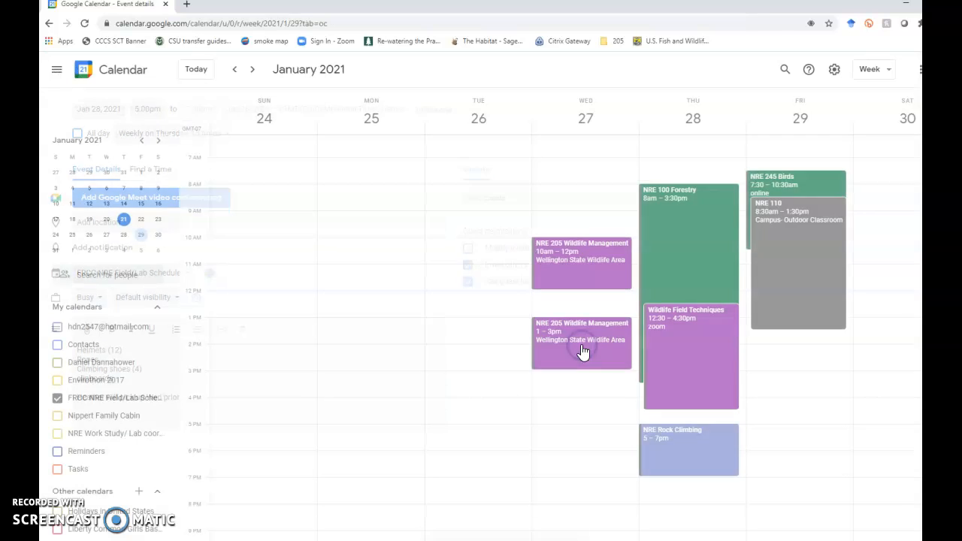
Step: Replace the description of the February 4 NRE Rock Climbing occurrence with "no gear needed" and save it for this event only
left_click(253, 70)
left_click(705, 451)
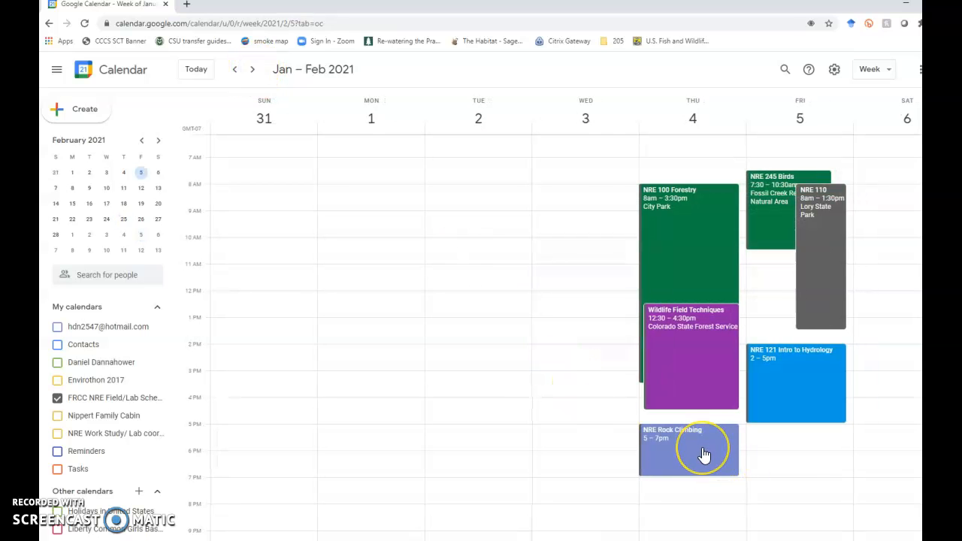
double_click(704, 451)
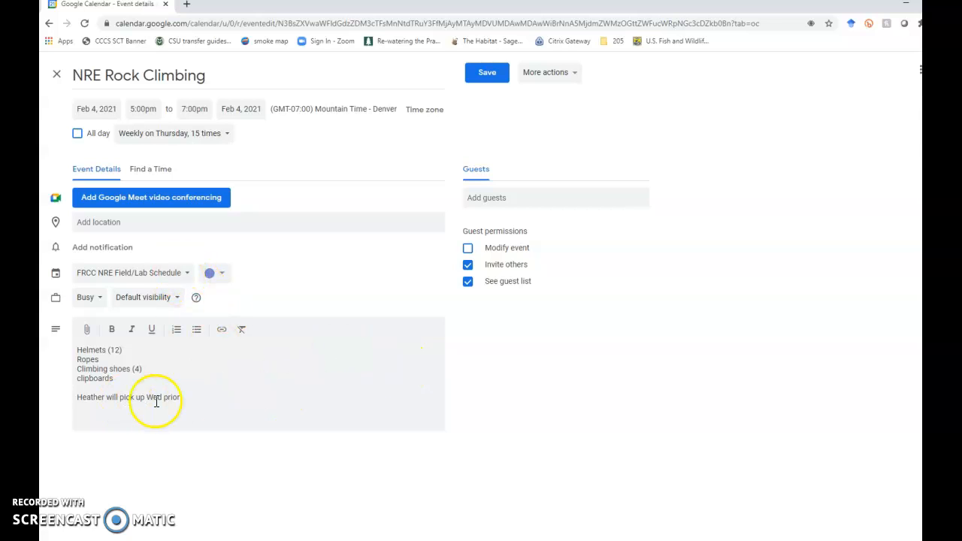
left_click_drag(185, 397, 68, 342)
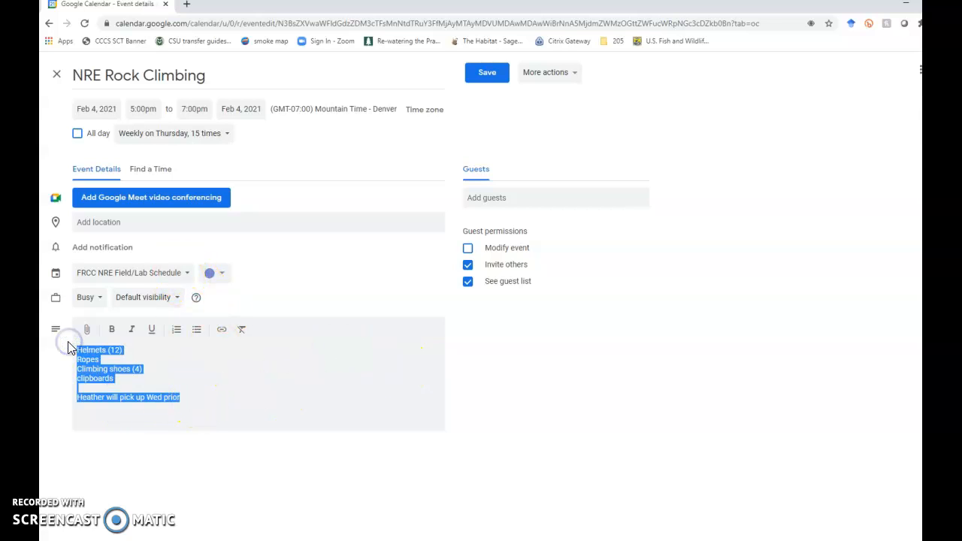
type("no gear needed")
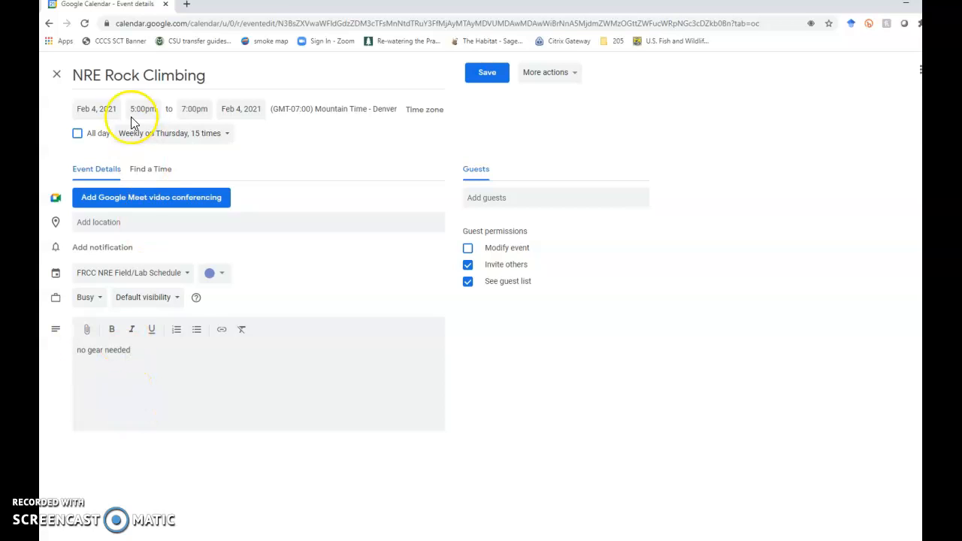
left_click(121, 452)
left_click(482, 71)
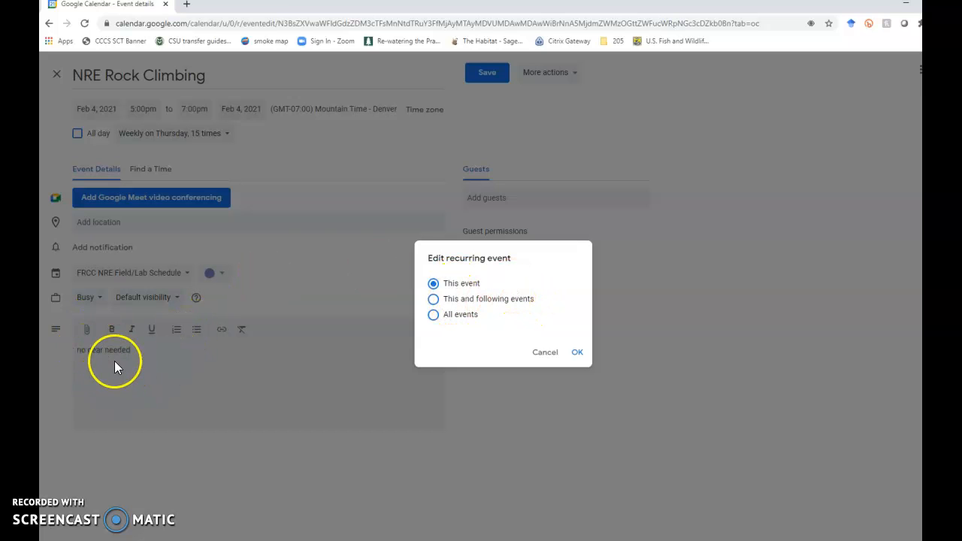
left_click(578, 353)
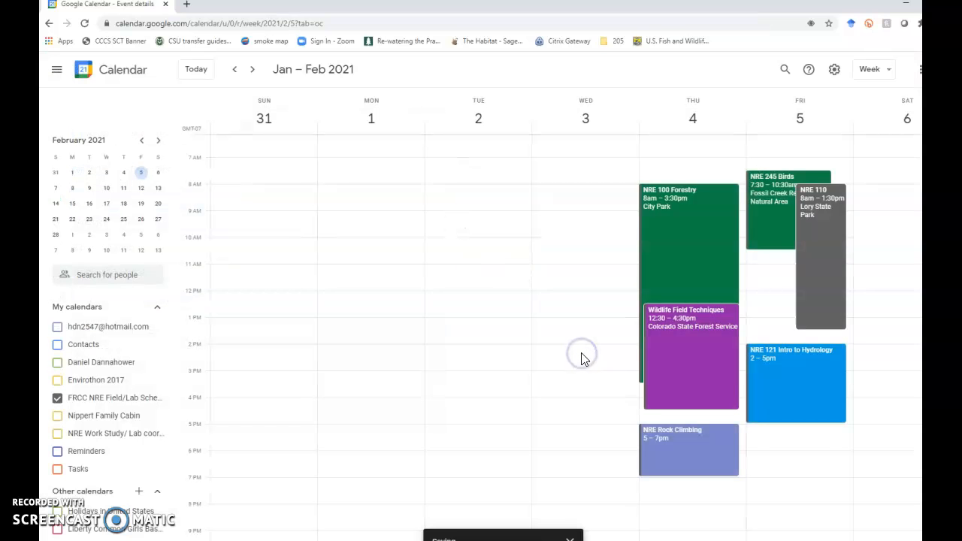